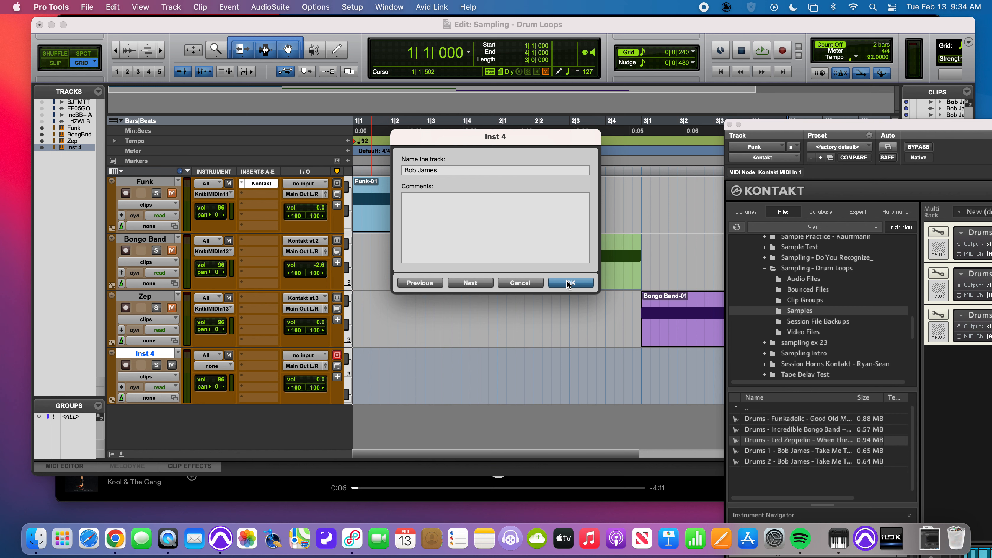
- Name the new instrument track Bob James and load the Drums 1 - Bob James sample into the Kontakt rack with output st.4
{"action": "left_click", "coordinate": [570, 282]}
{"action": "left_click_drag", "start_coordinate": [861, 124], "coordinate": [459, 26]}
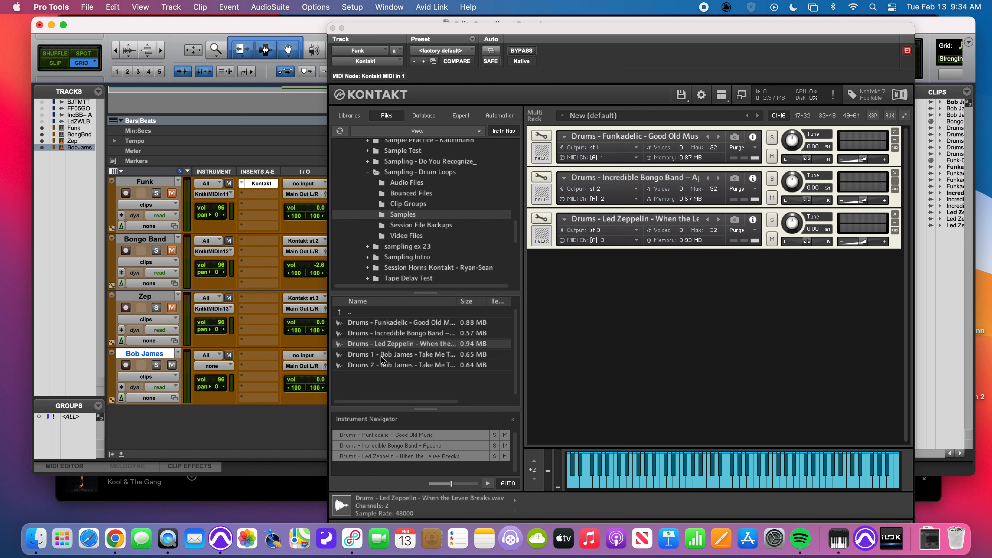
{"action": "left_click_drag", "start_coordinate": [382, 356], "coordinate": [593, 348]}
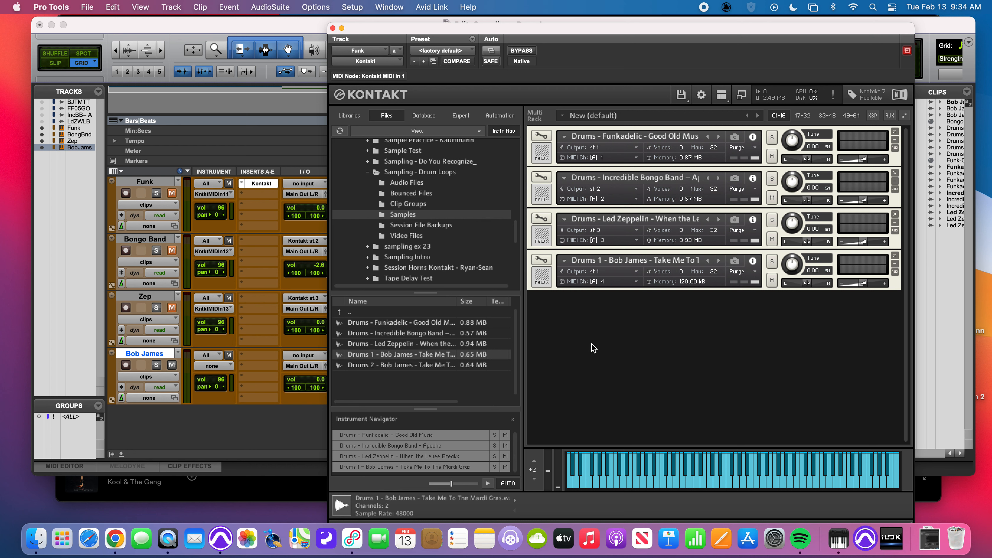
{"action": "left_click", "coordinate": [599, 272]}
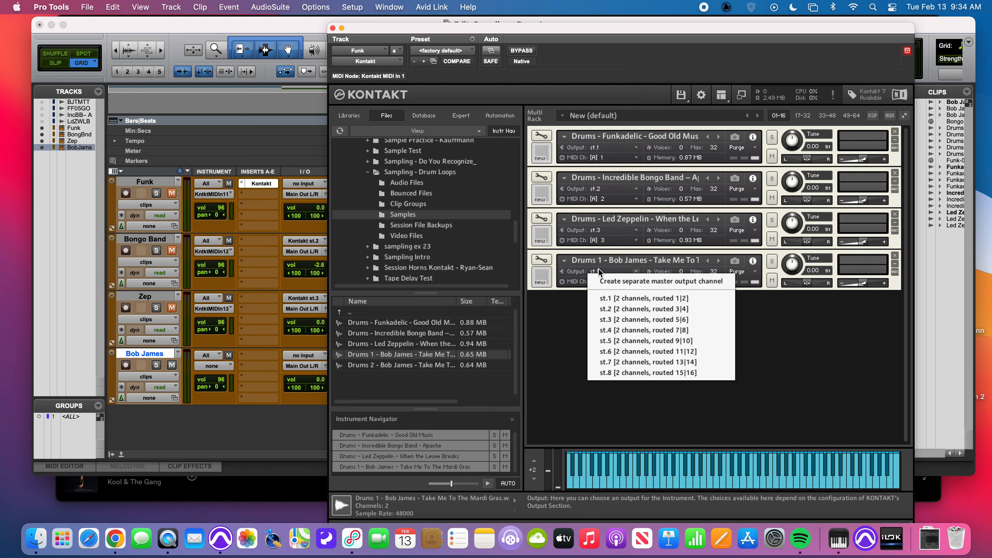
{"action": "left_click", "coordinate": [615, 331]}
- Set the Bob James track's MIDI output to Kontakt MIDI In 1 channel 4 and its audio input to Kontakt st.4
{"action": "left_click", "coordinate": [208, 364]}
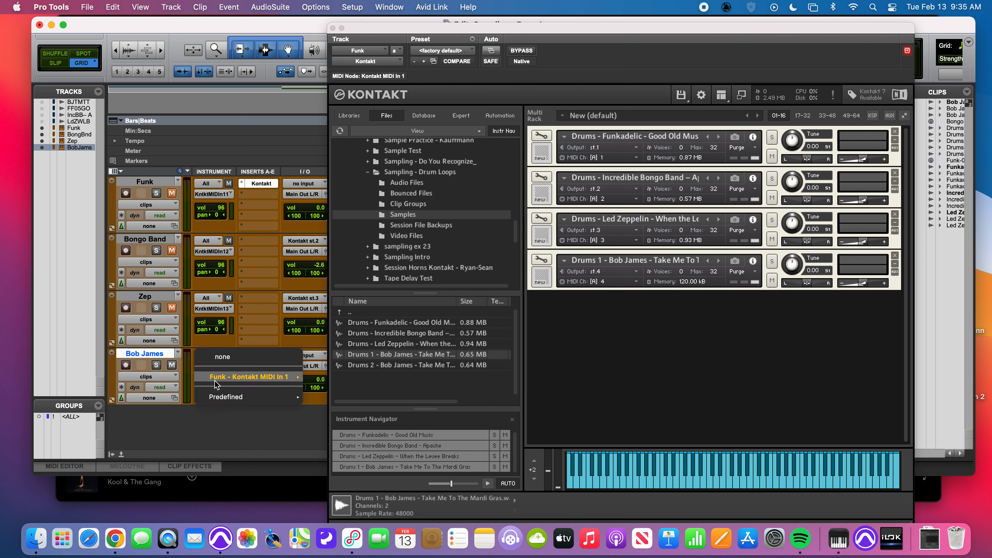
{"action": "left_click", "coordinate": [331, 377]}
{"action": "left_click", "coordinate": [309, 355]}
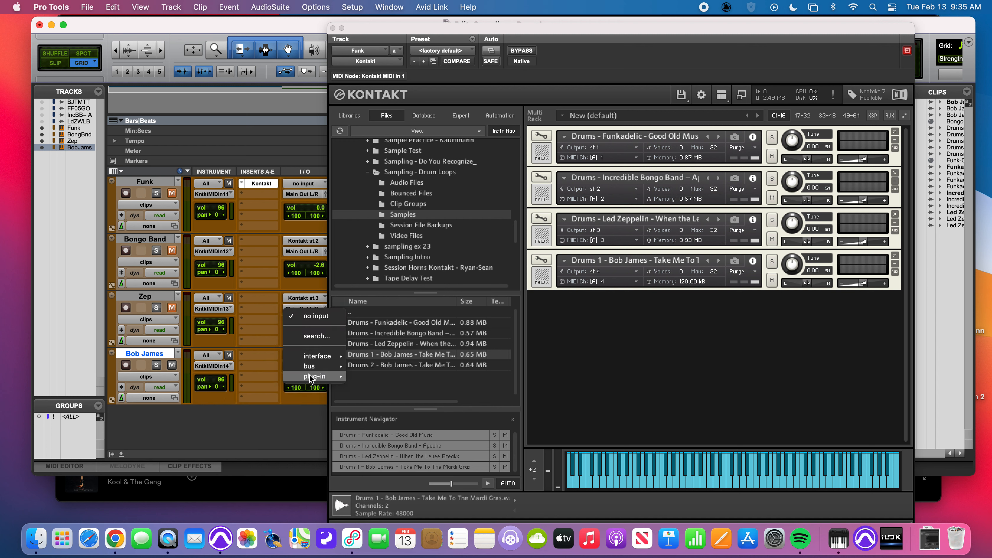
{"action": "mouse_move", "coordinate": [309, 374]}
{"action": "mouse_move", "coordinate": [384, 379]}
{"action": "left_click", "coordinate": [486, 398]}
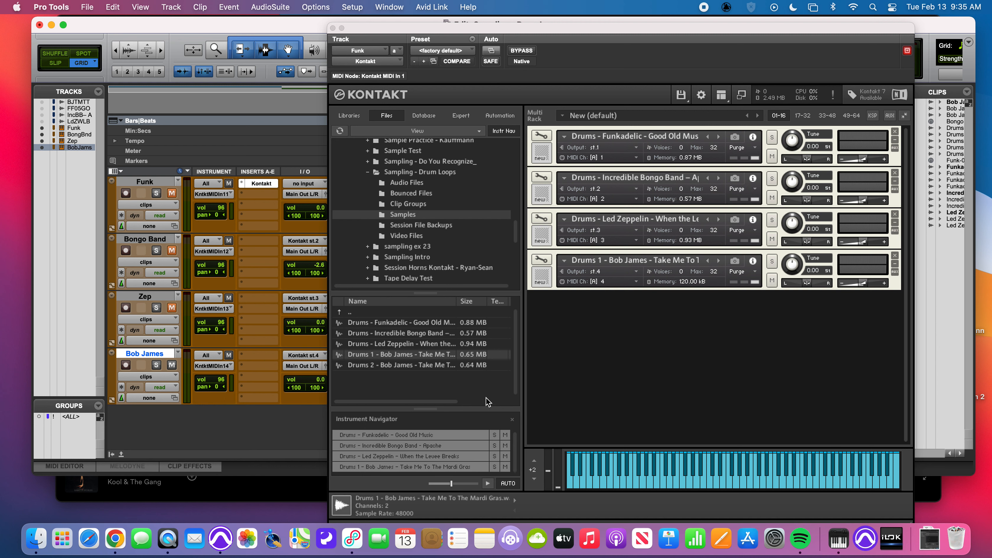
- Select the Drums 1 - Bob James instrument, open its Mapping Editor, and audition the sample at root key C3
{"action": "left_click", "coordinate": [729, 483]}
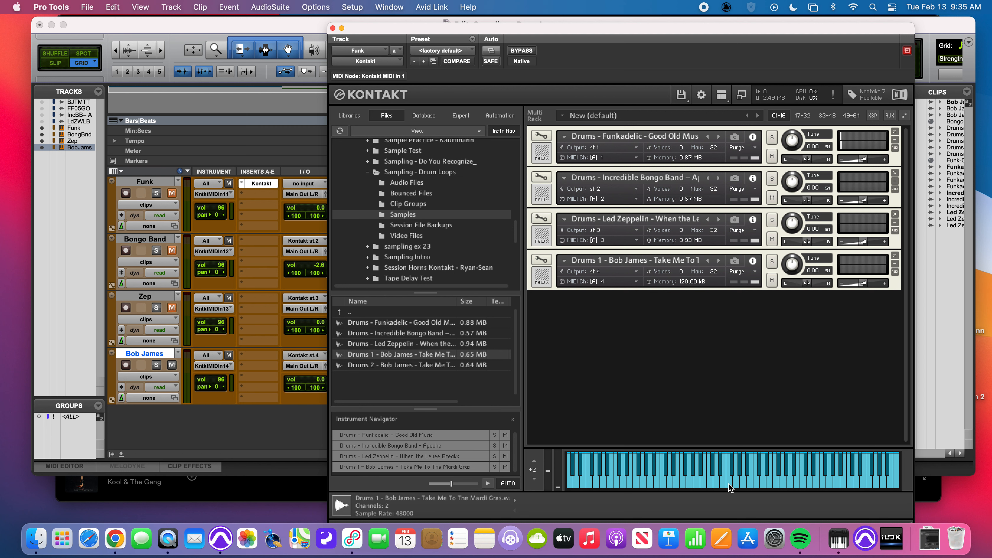
{"action": "left_click", "coordinate": [396, 469]}
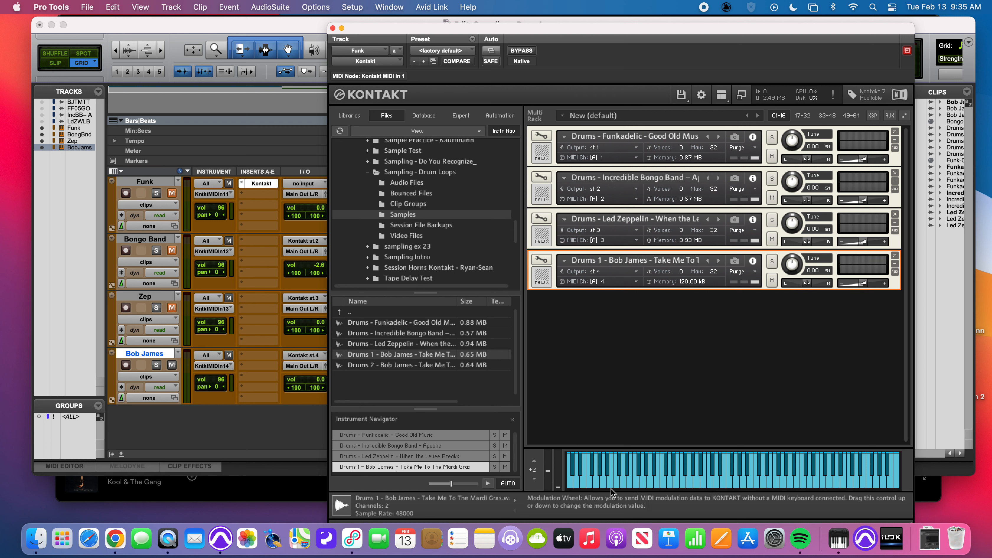
{"action": "left_click", "coordinate": [721, 480]}
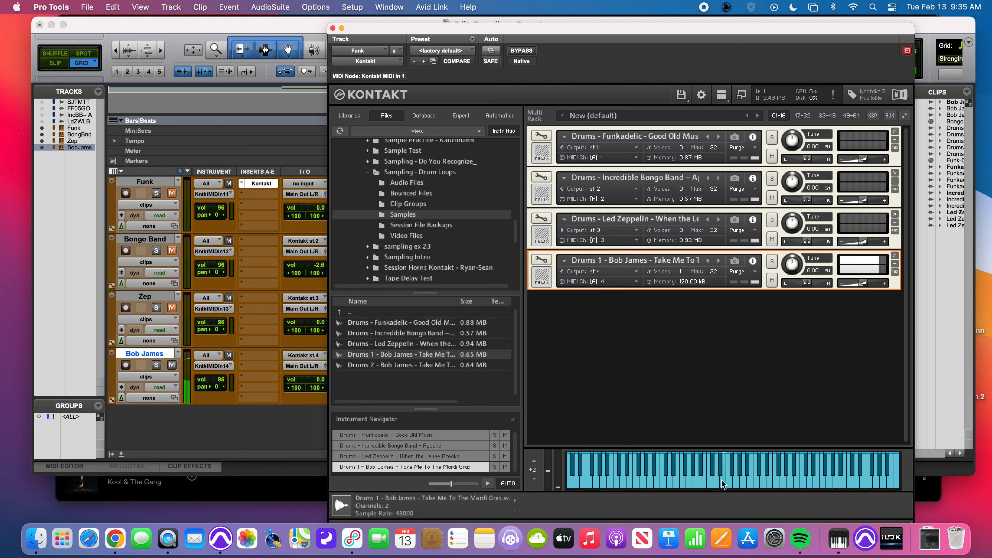
{"action": "left_click", "coordinate": [542, 259]}
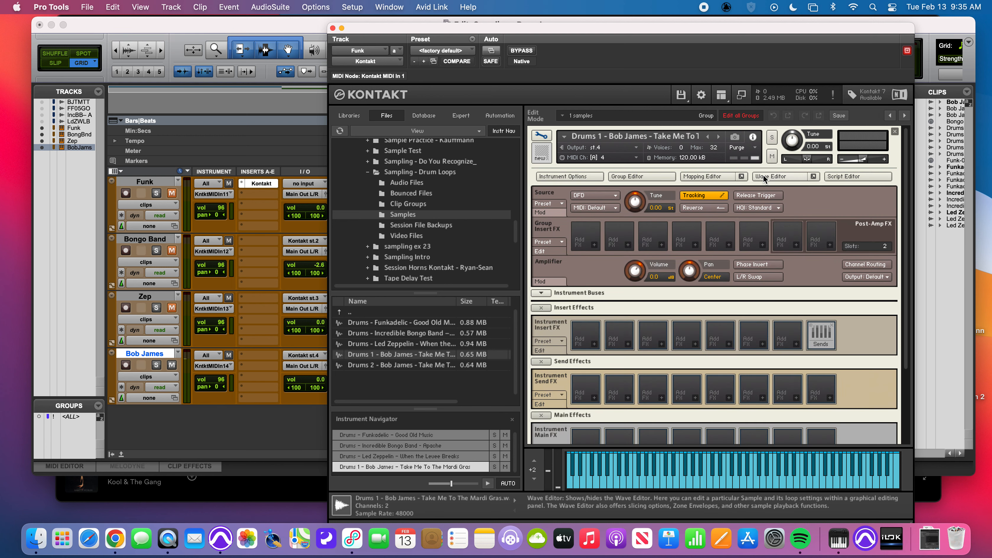
{"action": "left_click", "coordinate": [719, 176]}
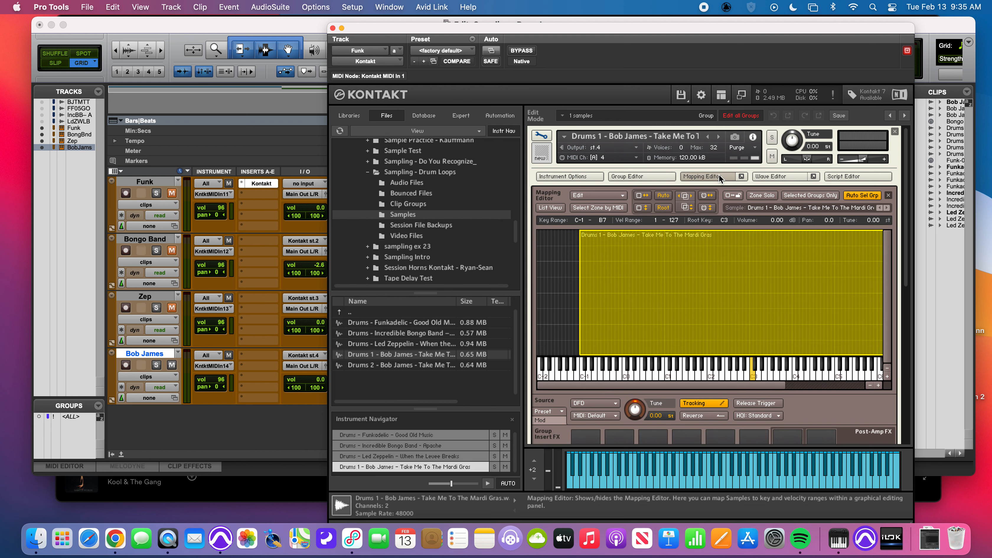
{"action": "left_click", "coordinate": [753, 376]}
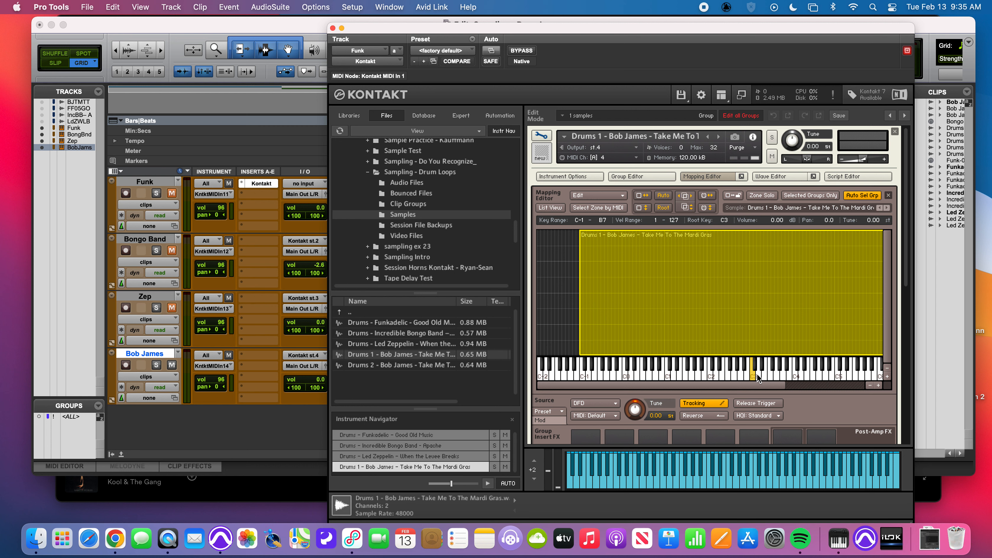
- Try shifting the Drums 1 zone along the keyboard to root keys F#3 and C2, and return it to C3
{"action": "left_click_drag", "start_coordinate": [657, 290], "coordinate": [679, 290]}
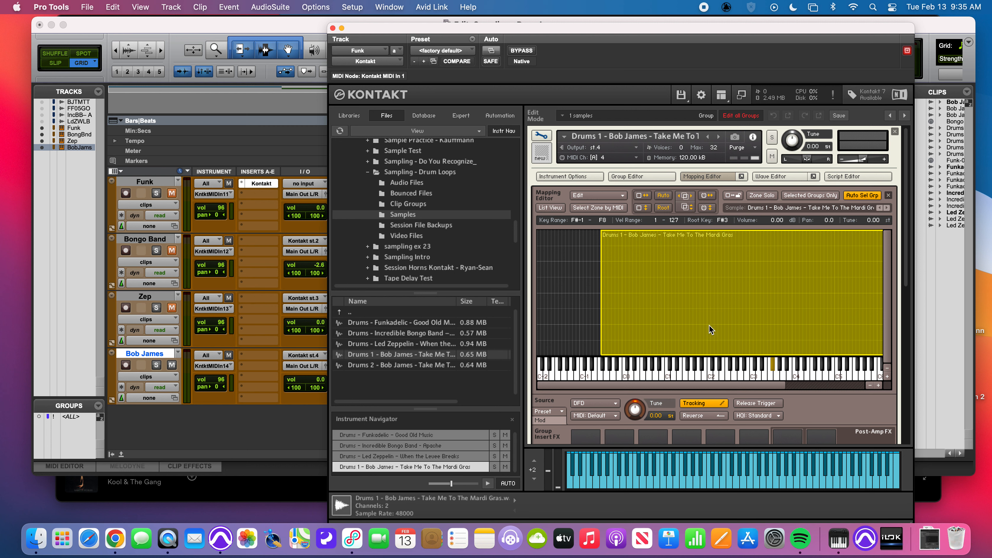
{"action": "left_click_drag", "start_coordinate": [740, 328], "coordinate": [708, 345]}
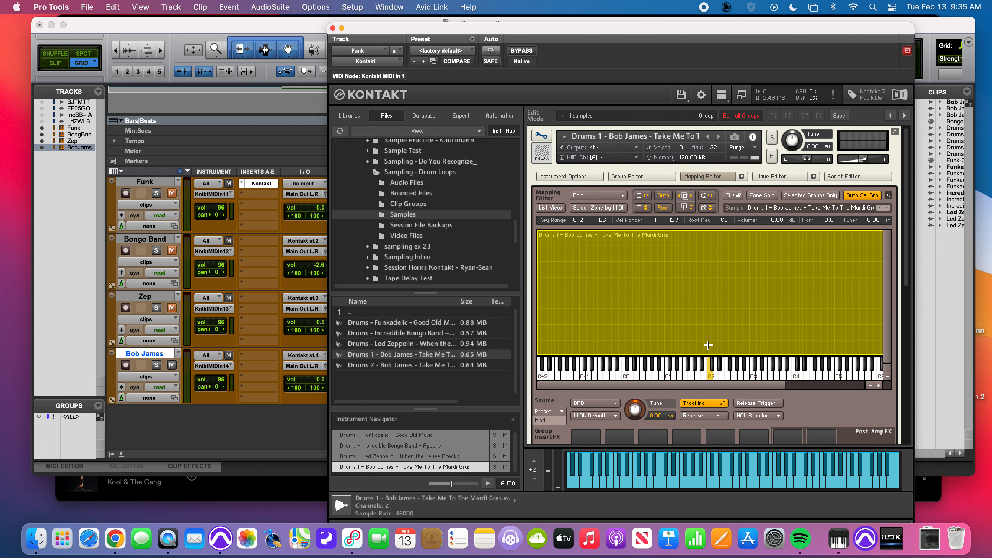
{"action": "left_click", "coordinate": [707, 373]}
{"action": "left_click_drag", "start_coordinate": [722, 334], "coordinate": [742, 344]}
{"action": "left_click", "coordinate": [745, 375]}
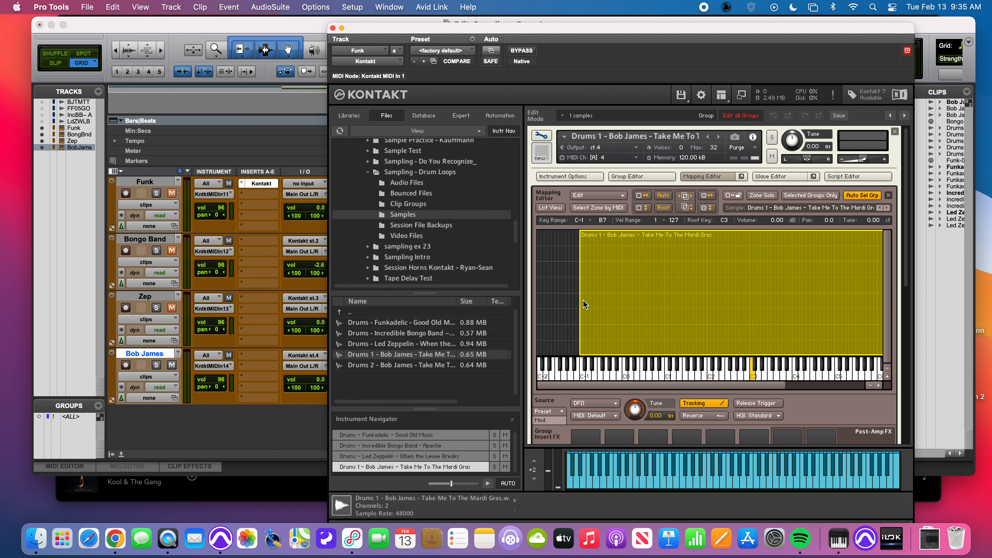
- Narrow the Drums 1 zone to the key range G3 to G#4 with root key C4, and audition the root key
{"action": "left_click_drag", "start_coordinate": [579, 297], "coordinate": [733, 306]}
{"action": "scroll", "coordinate": [688, 309], "scroll_direction": "right", "scroll_amount": 5}
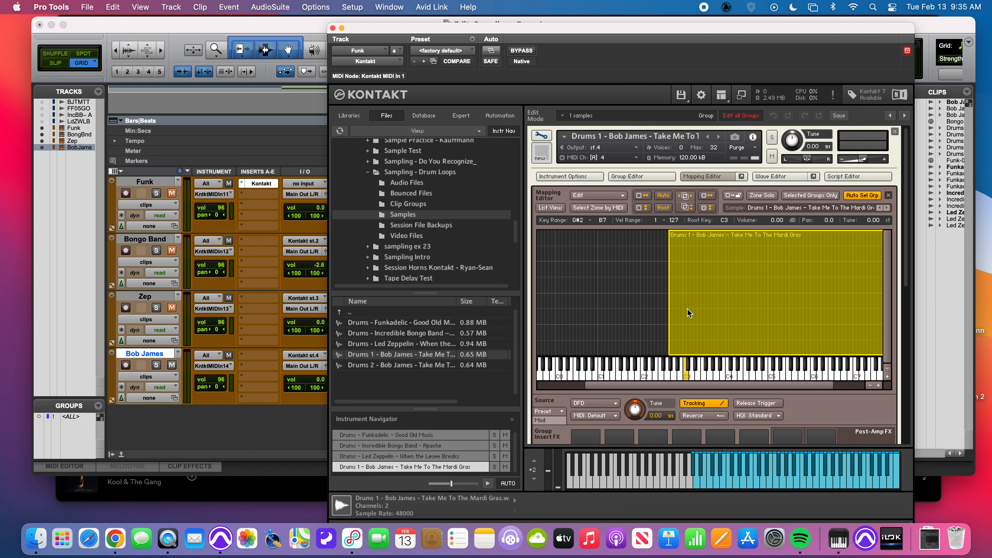
{"action": "left_click_drag", "start_coordinate": [866, 302], "coordinate": [716, 322]}
{"action": "scroll", "coordinate": [634, 326], "scroll_direction": "left", "scroll_amount": 1}
{"action": "left_click", "coordinate": [711, 372]}
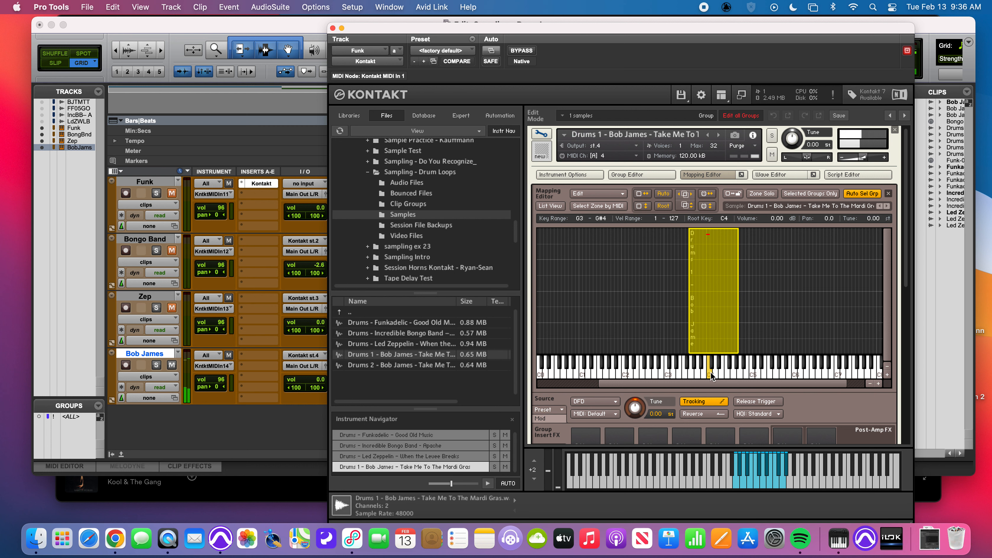
- Add the Drums 2 - Bob James sample as a second mapped zone and move the Drums 1 zone to root key C3
{"action": "left_click", "coordinate": [382, 365]}
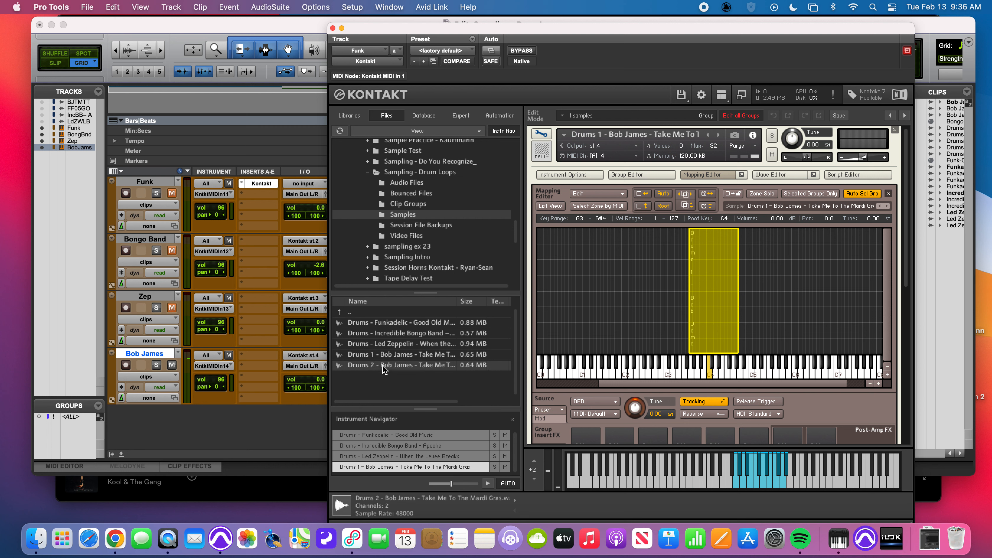
{"action": "left_click_drag", "start_coordinate": [382, 365], "coordinate": [786, 321]}
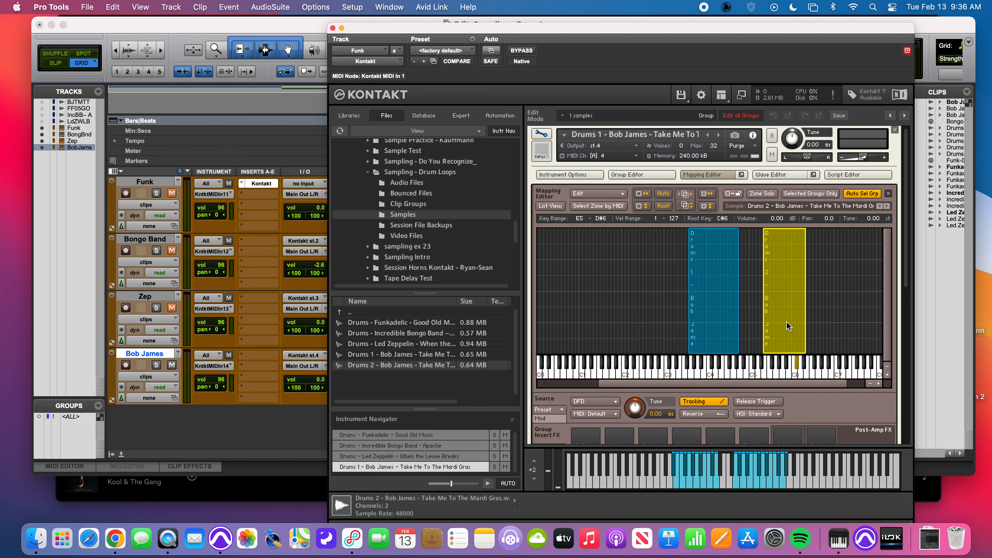
{"action": "left_click_drag", "start_coordinate": [712, 334], "coordinate": [670, 335]}
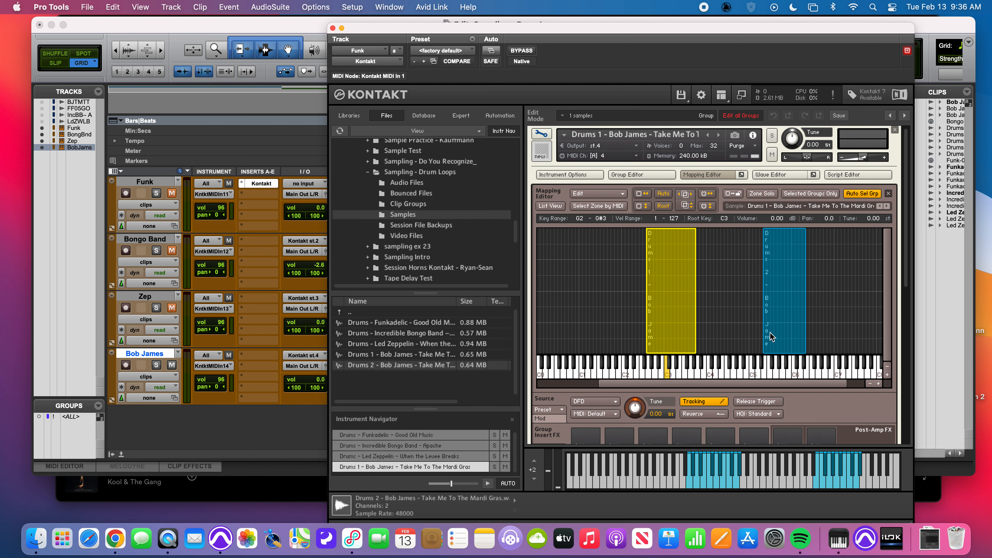
- Place the Drums 2 zone at G#3 to F#4 with root C4, trim Drums 1 to G2 to F3, and audition both roots
{"action": "mouse_move", "coordinate": [769, 332]}
{"action": "left_mouse_down"}
{"action": "mouse_move", "coordinate": [698, 332]}
{"action": "mouse_move", "coordinate": [783, 326]}
{"action": "mouse_move", "coordinate": [773, 326]}
{"action": "left_mouse_up"}
{"action": "left_click_drag", "start_coordinate": [709, 322], "coordinate": [731, 322]}
{"action": "left_click", "coordinate": [690, 335]}
{"action": "left_click", "coordinate": [706, 332]}
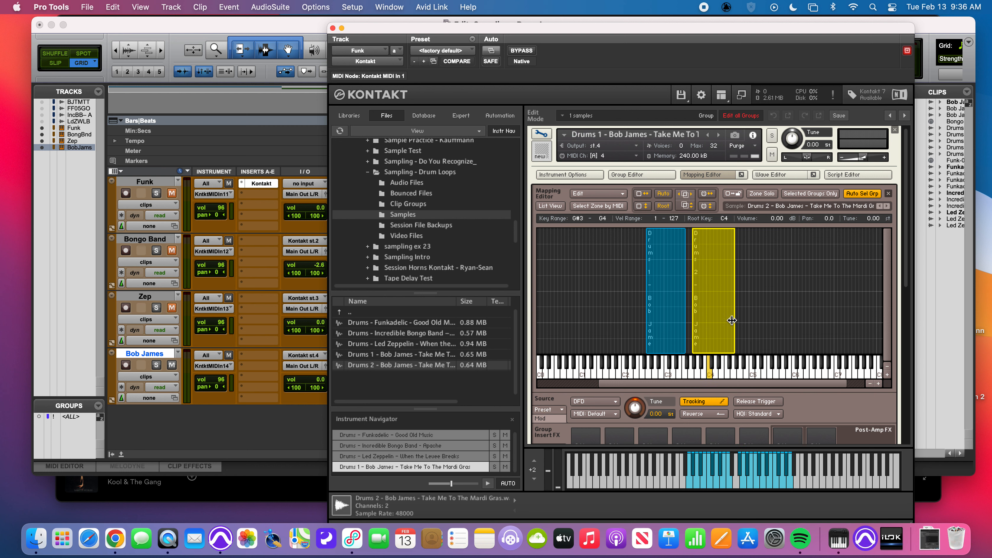
{"action": "left_click", "coordinate": [669, 377]}
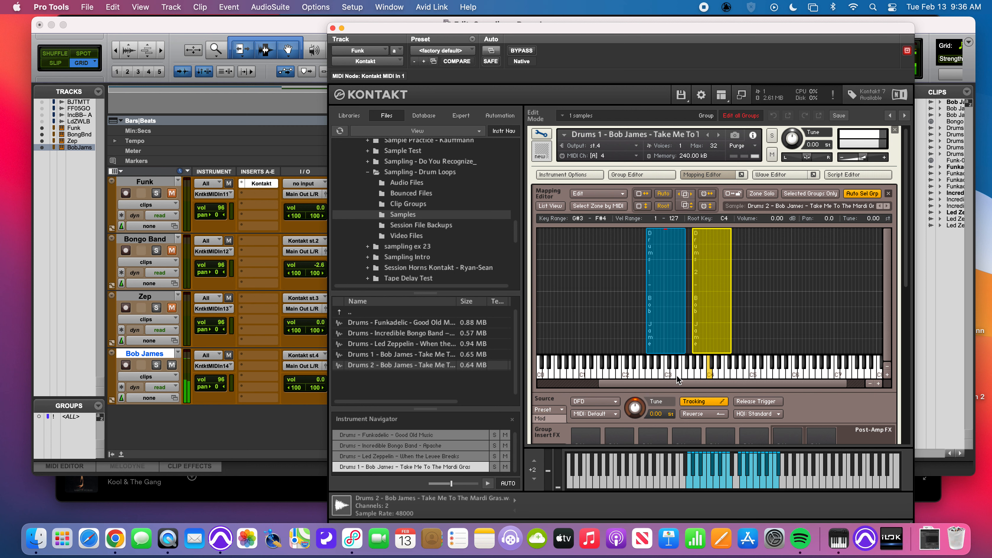
{"action": "left_click", "coordinate": [709, 373]}
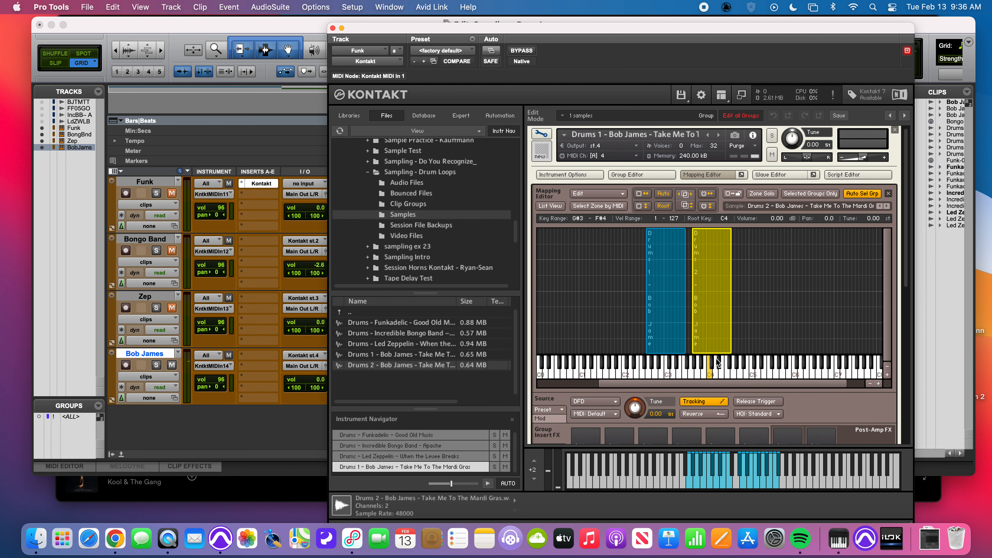
- Adjust the Drums 2 zone to span G3 to A4, keeping root key C4, and audition the mapped keys
{"action": "left_click", "coordinate": [670, 336]}
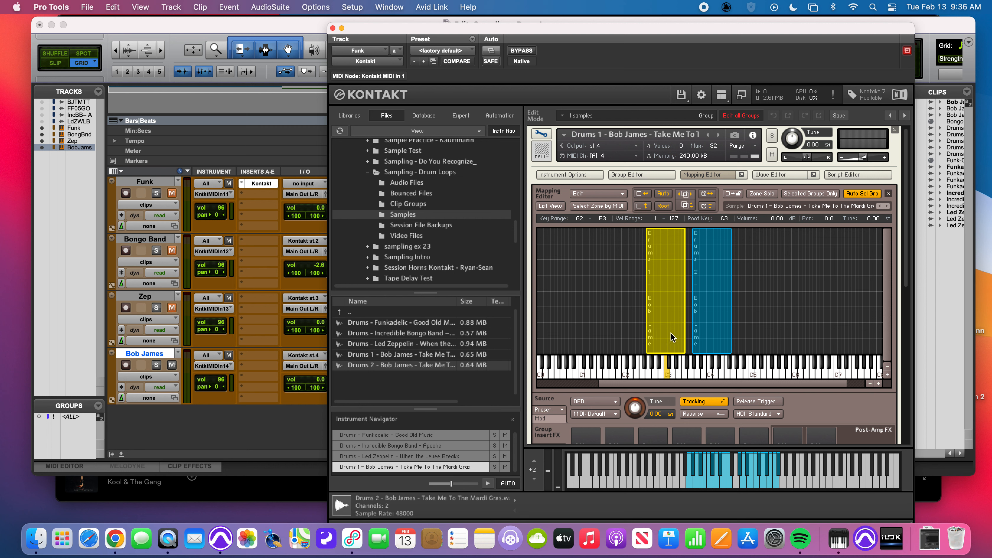
{"action": "left_click", "coordinate": [727, 327]}
{"action": "left_click_drag", "start_coordinate": [731, 326], "coordinate": [688, 331]}
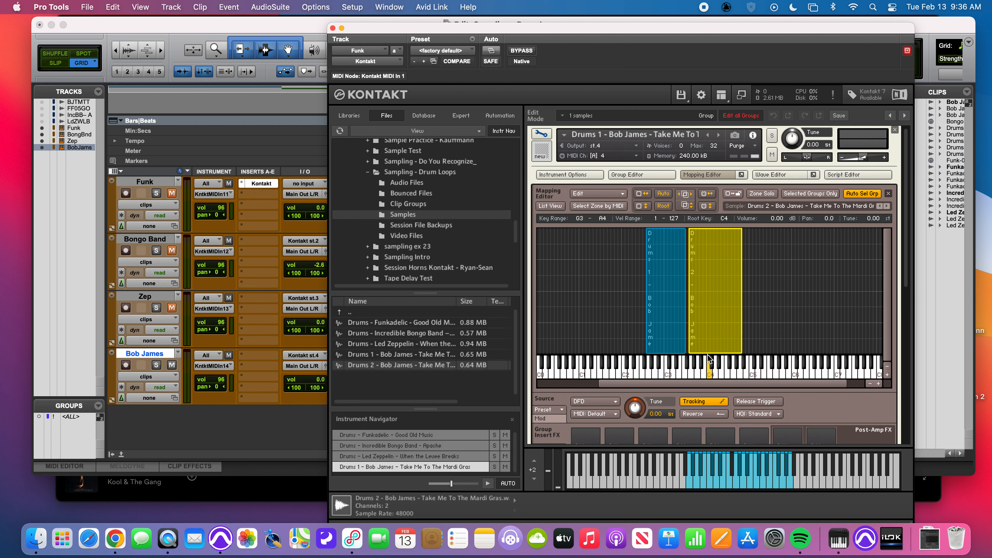
{"action": "left_click", "coordinate": [666, 374]}
- Open the Wave Editor for the Drums 2 zone and enable Time Machine Pro in its Sync / Slice settings
{"action": "left_click", "coordinate": [776, 173]}
{"action": "scroll", "coordinate": [574, 331], "scroll_direction": "down", "scroll_amount": 5}
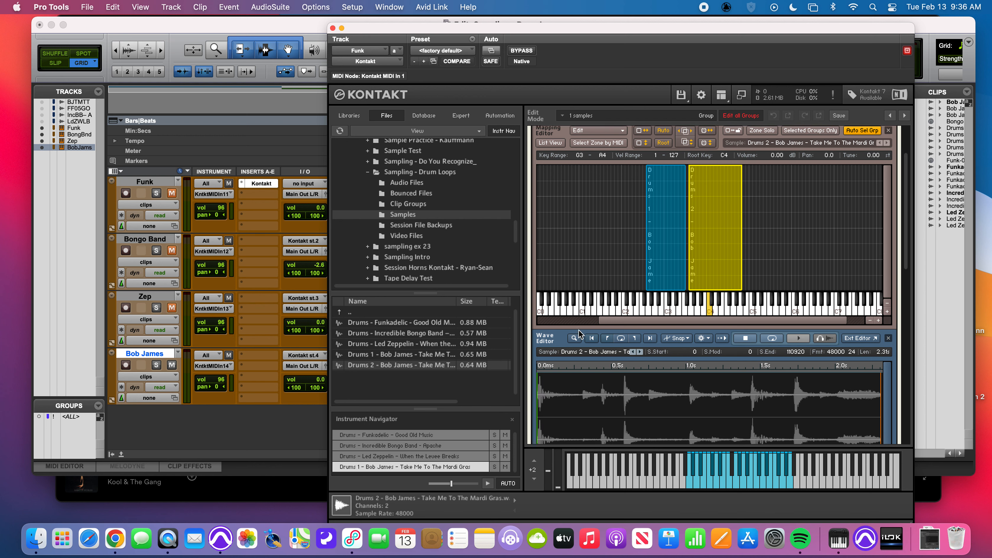
{"action": "left_click", "coordinate": [624, 392]}
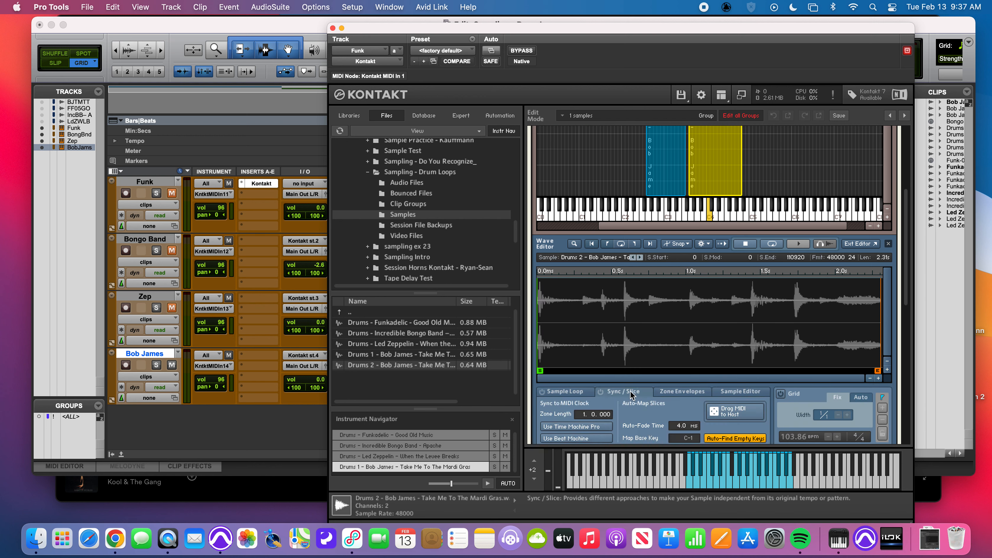
{"action": "left_click", "coordinate": [576, 426]}
- Enable Time Machine Pro for the Drums 1 zone and check the Sync / Slice setting on both zones
{"action": "left_click", "coordinate": [673, 184]}
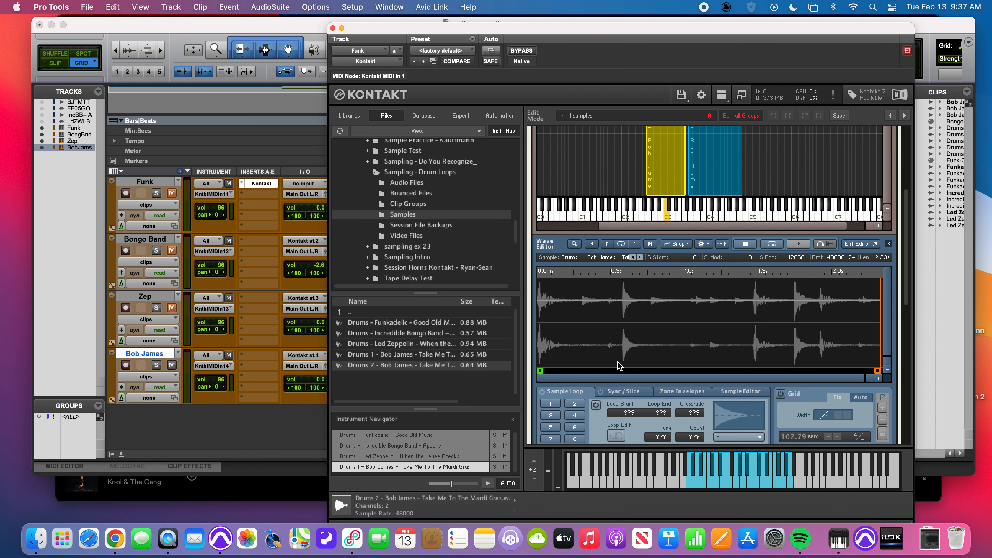
{"action": "left_click", "coordinate": [626, 392]}
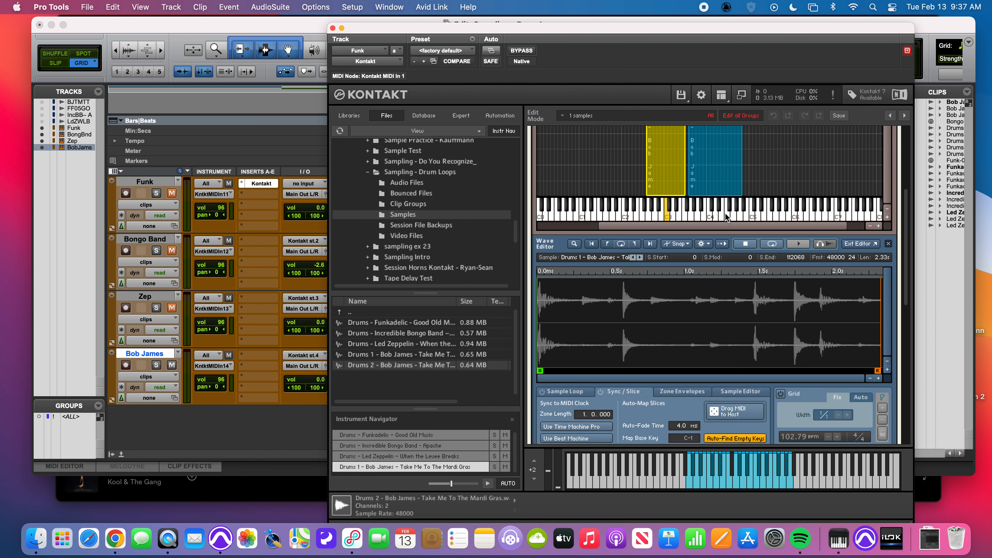
{"action": "left_click", "coordinate": [726, 184]}
{"action": "left_click", "coordinate": [676, 187]}
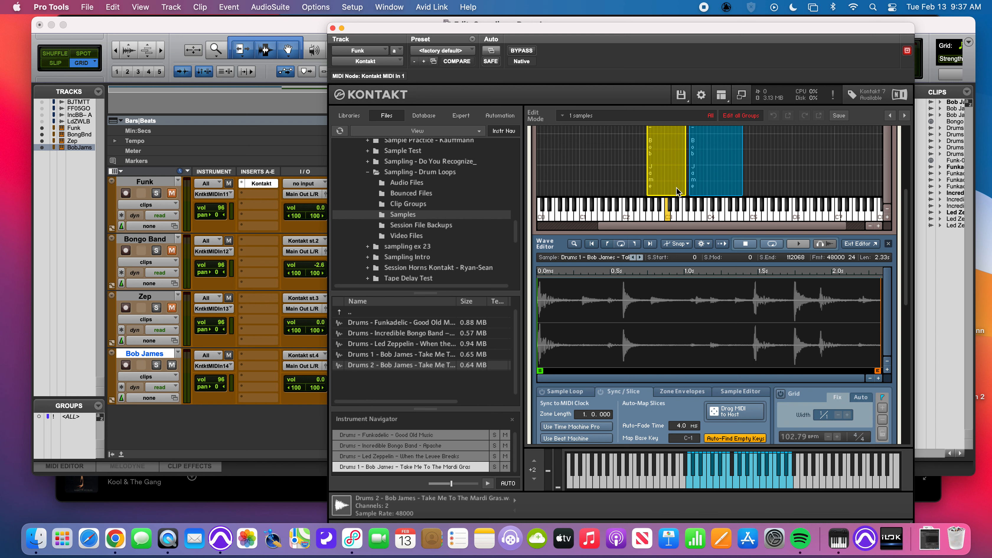
{"action": "left_click", "coordinate": [576, 426]}
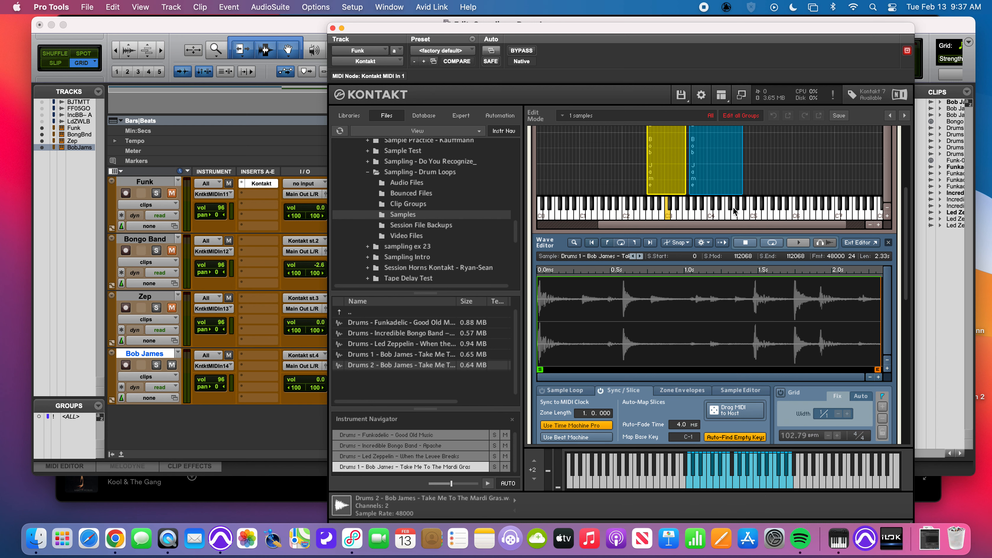
{"action": "left_click", "coordinate": [722, 171]}
{"action": "left_click", "coordinate": [671, 174]}
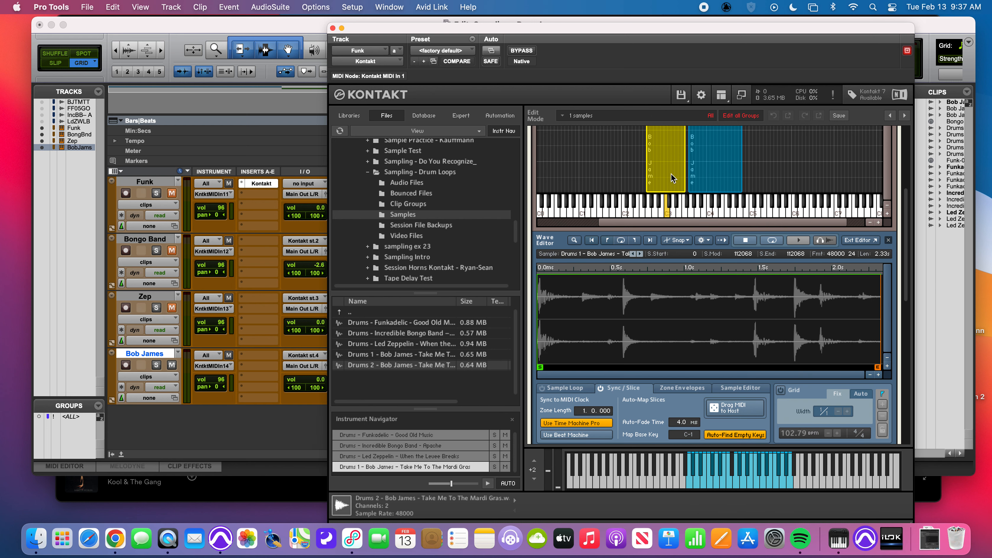
{"action": "left_click", "coordinate": [728, 174]}
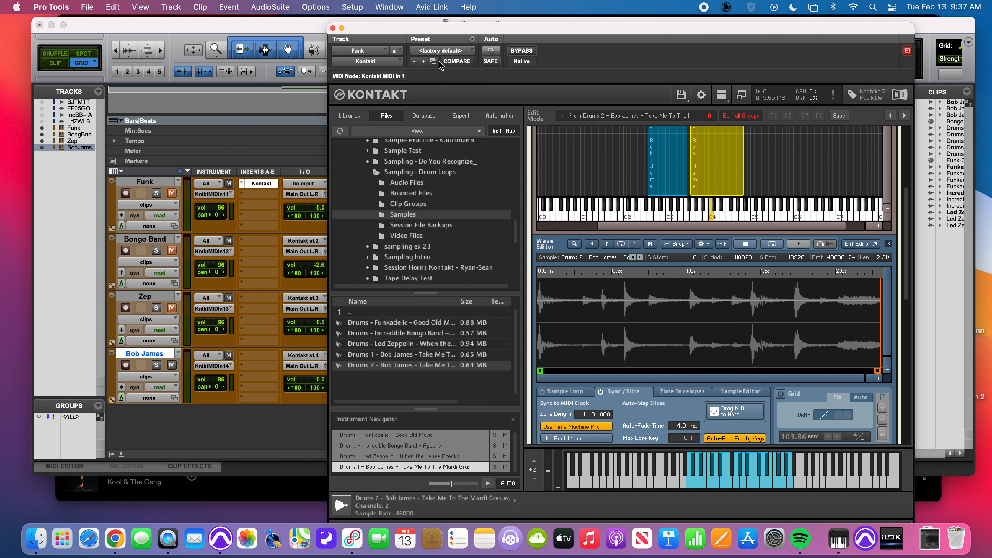
- Close the Kontakt plug-in window and open the MIDI Editor
{"action": "left_click", "coordinate": [333, 28]}
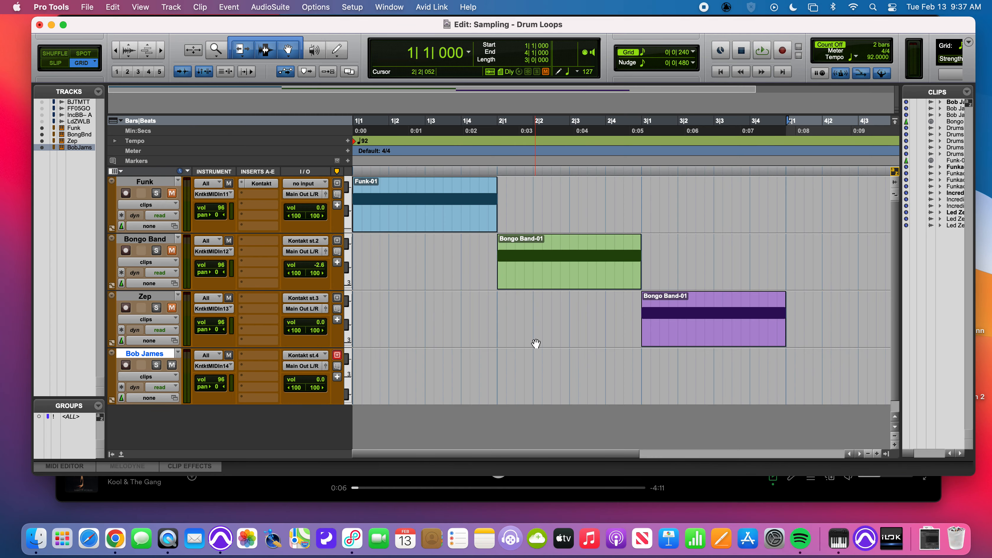
{"action": "key", "text": "ctrl+equal"}
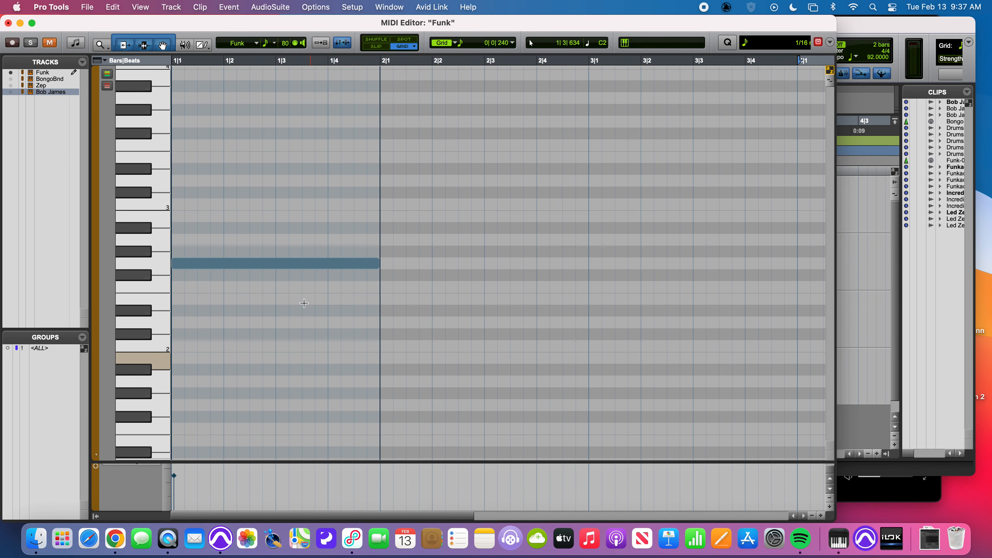
- Show only the Bob James track in the MIDI Editor and draw one-bar notes on A2 in bar 1 and A3 in bar 2
{"action": "left_click", "coordinate": [74, 91]}
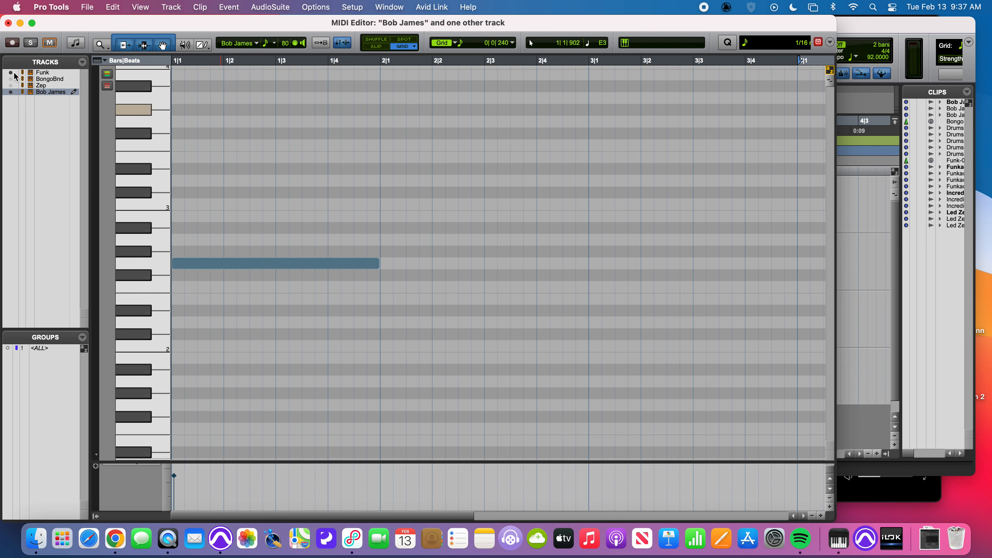
{"action": "left_click", "coordinate": [11, 73]}
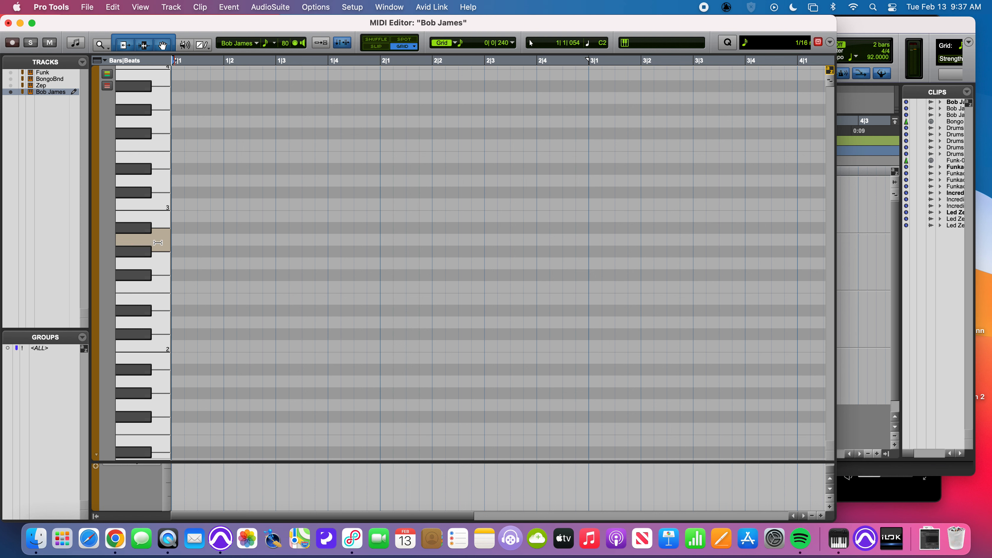
{"action": "left_click_drag", "start_coordinate": [176, 241], "coordinate": [376, 245]}
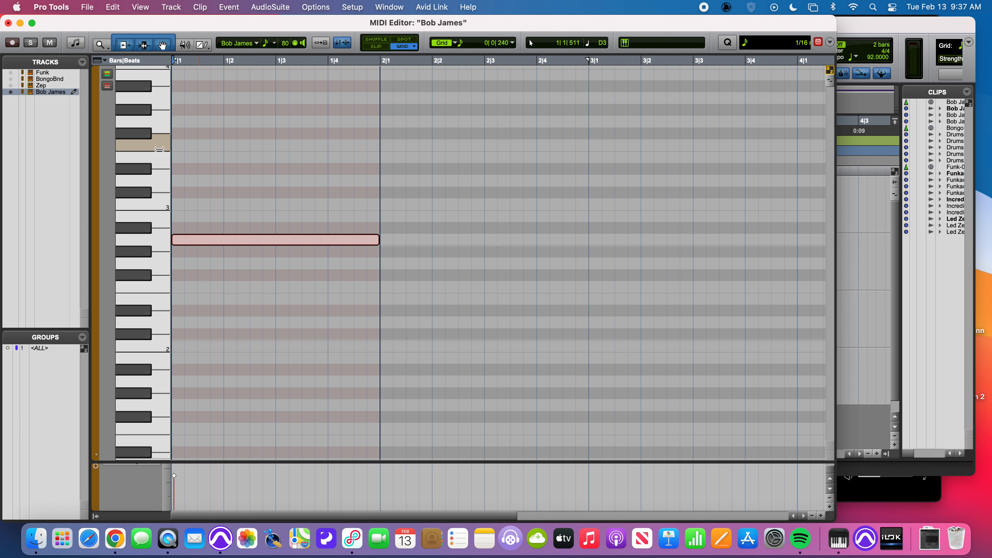
{"action": "left_click", "coordinate": [156, 105]}
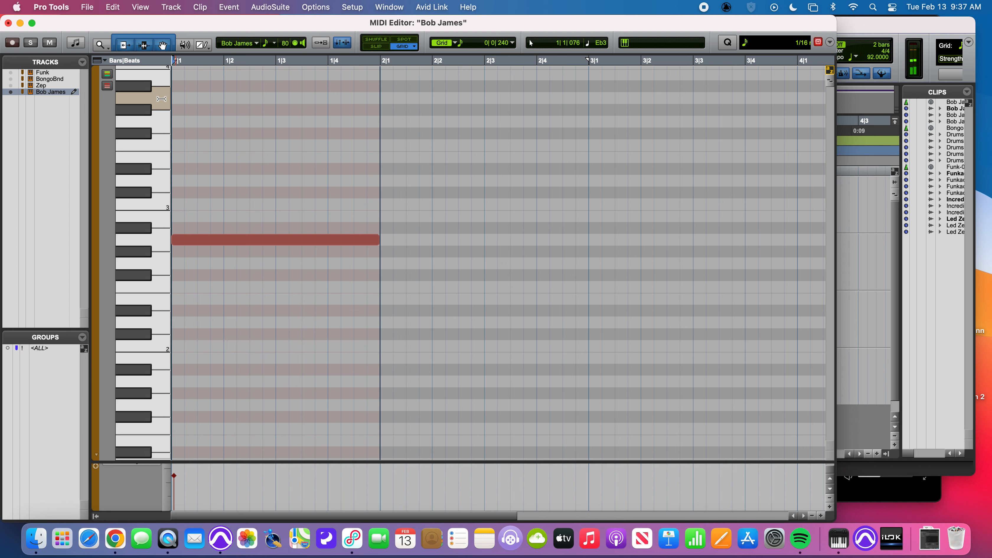
{"action": "left_click_drag", "start_coordinate": [386, 100], "coordinate": [587, 105]}
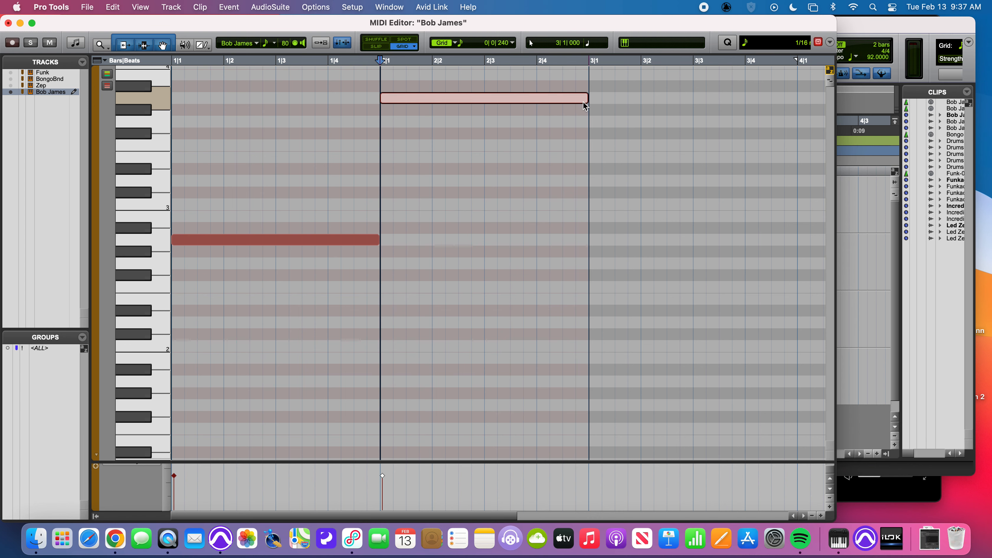
{"action": "left_click", "coordinate": [8, 22]}
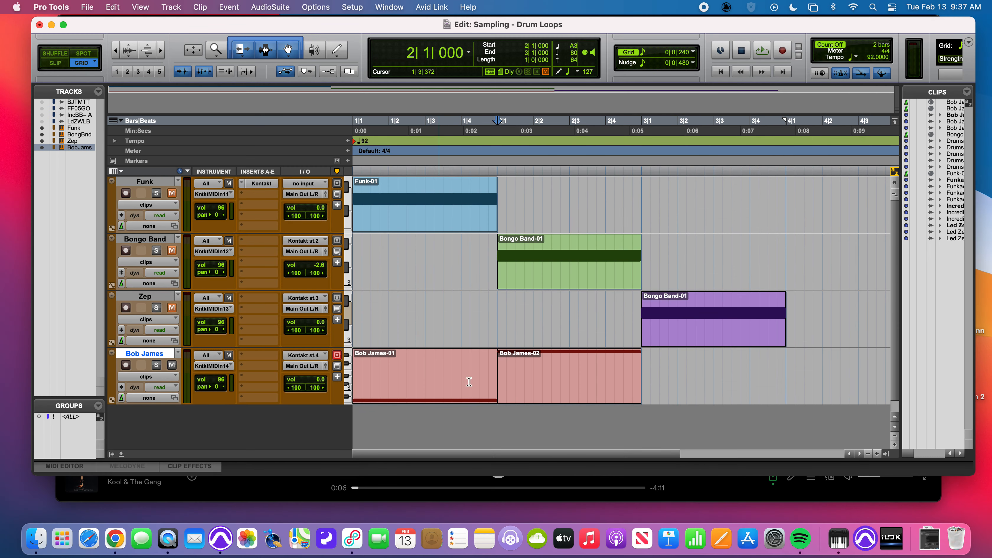
- Consolidate the two adjacent Bob James clips in bars 1 and 2 into a single clip
{"action": "left_click", "coordinate": [482, 395]}
{"action": "left_click", "coordinate": [532, 395], "text": "shift"}
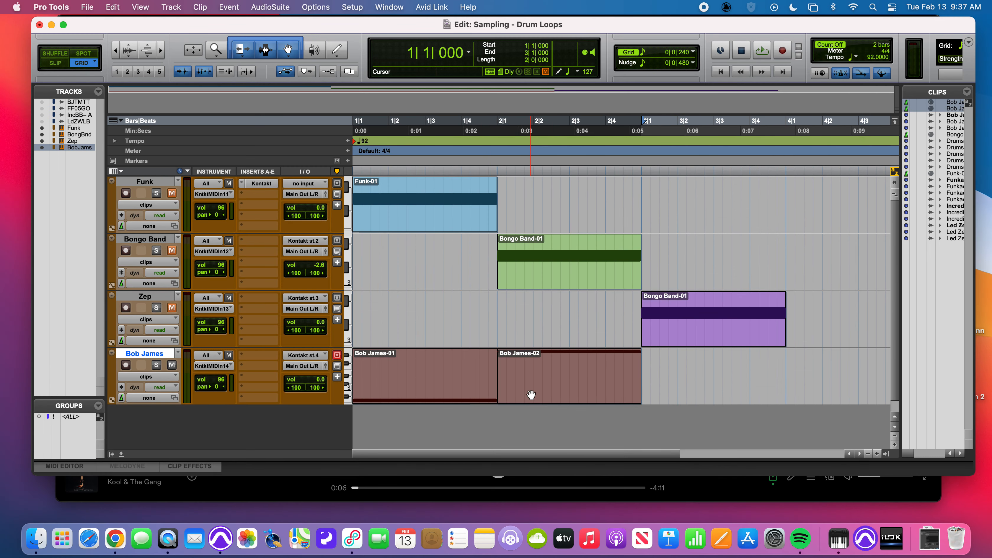
{"action": "key", "text": "alt+shift+3"}
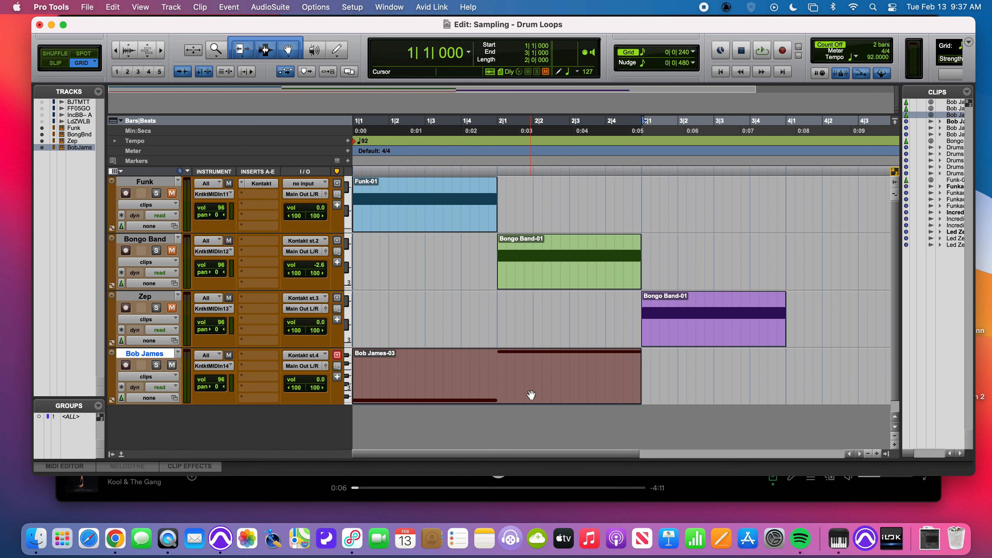
- Play back the consolidated two-bar Bob James clip to audition both drum samples, and stop playback
{"action": "key", "text": "space"}
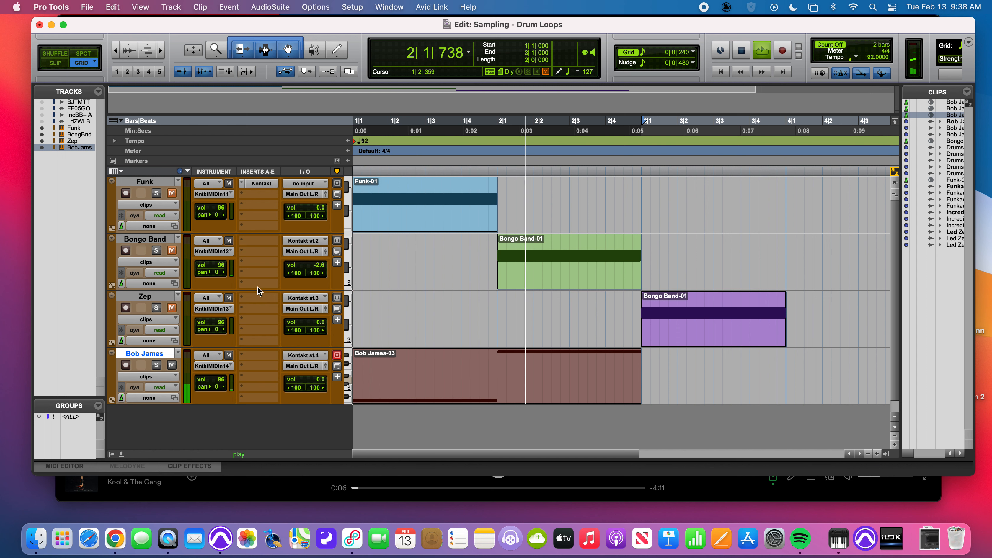
{"action": "left_click", "coordinate": [266, 184]}
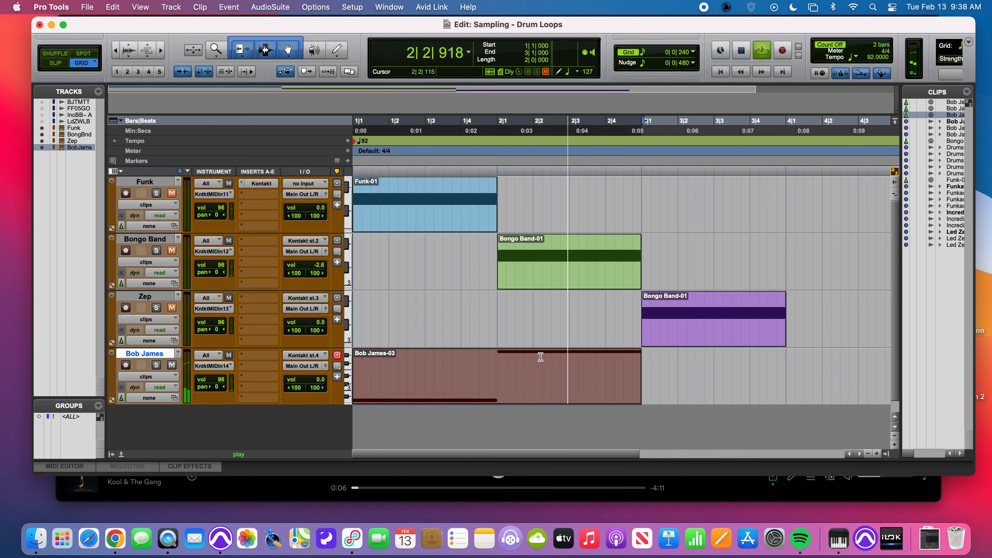
{"action": "key", "text": "space"}
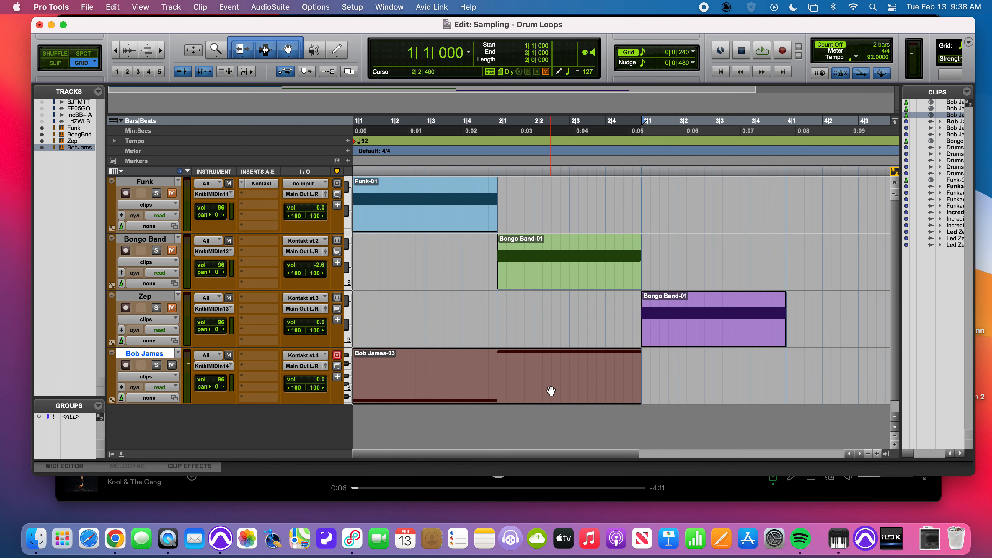